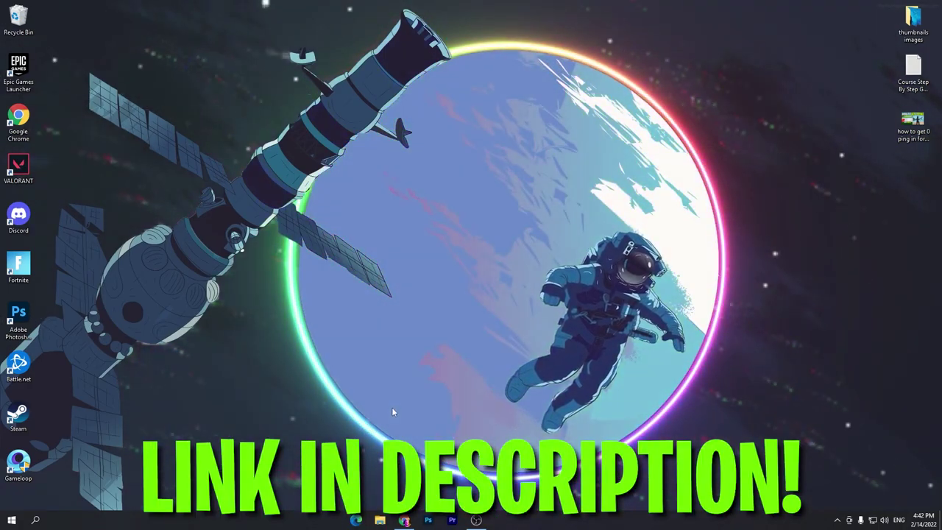
# Switch to Chrome and search the Download Packs blog for "dns"
pyautogui.click(404, 521)
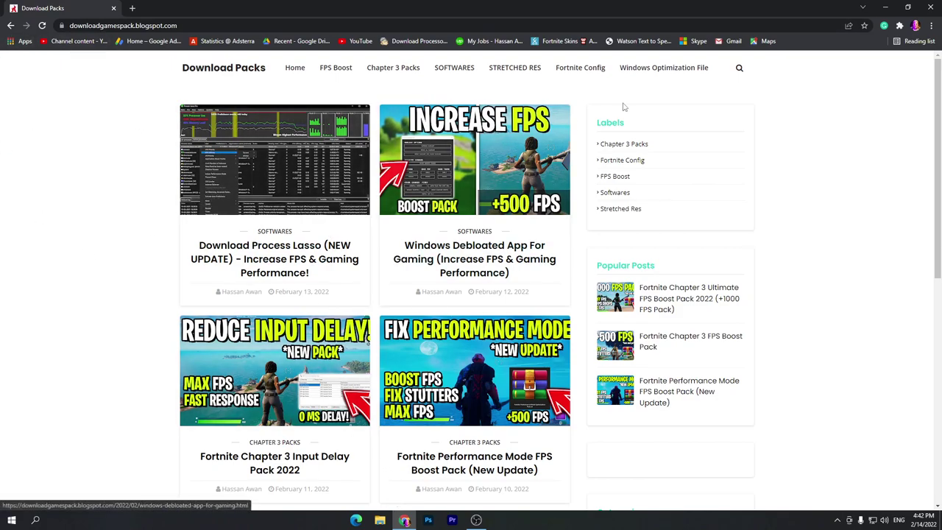
pyautogui.click(740, 68)
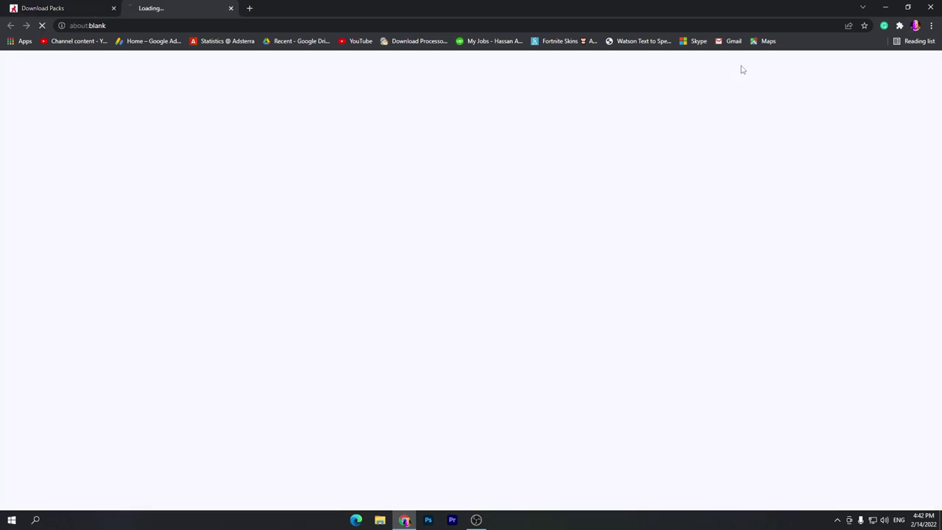
pyautogui.click(83, 8)
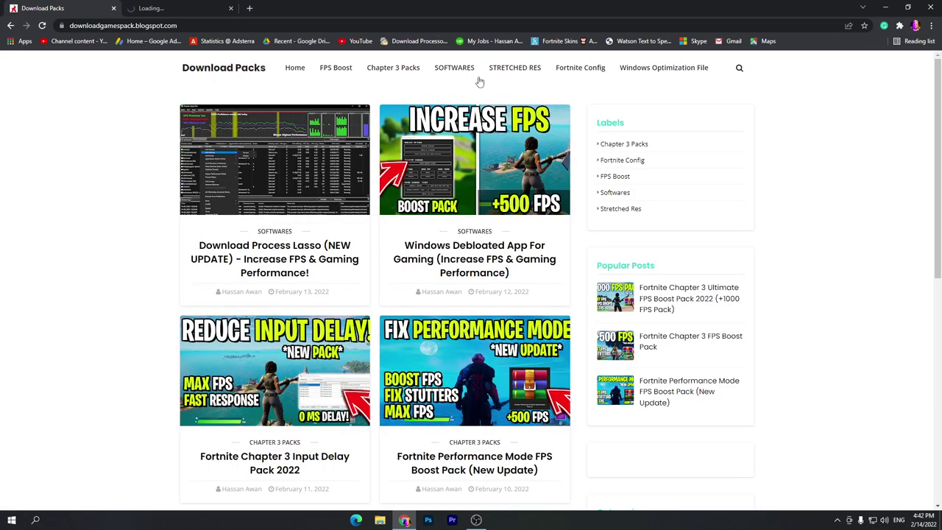
pyautogui.click(739, 71)
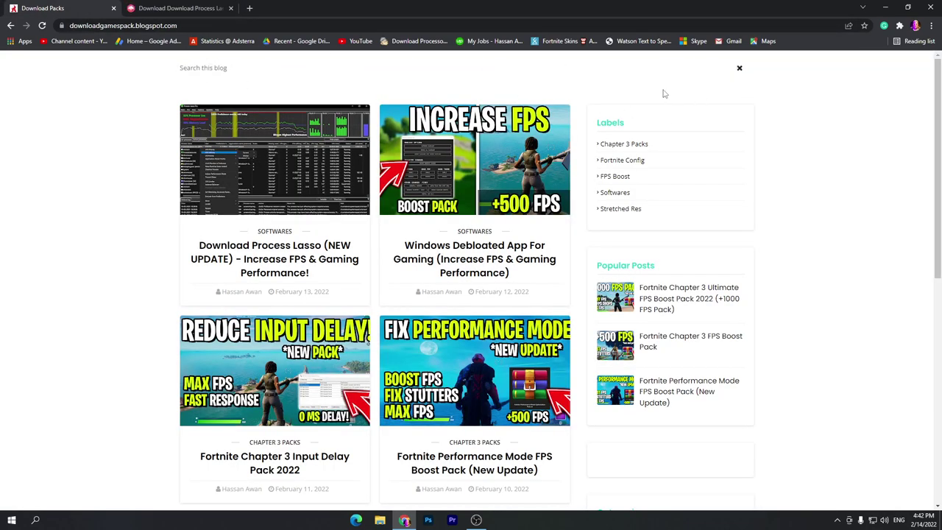
pyautogui.press('Return')
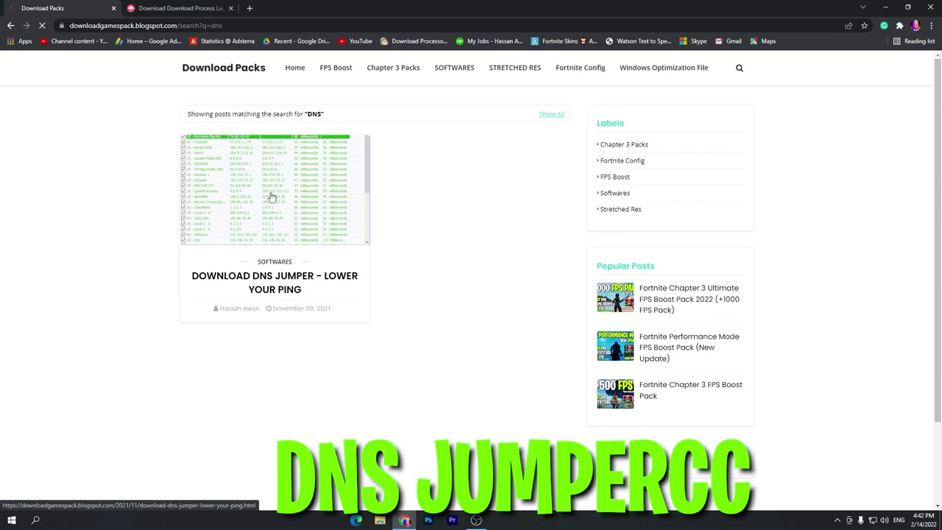
# Open the DNS Jumper post and follow its download link to the Rekonise page
pyautogui.click(271, 197)
pyautogui.scroll(-1, 309, 231)
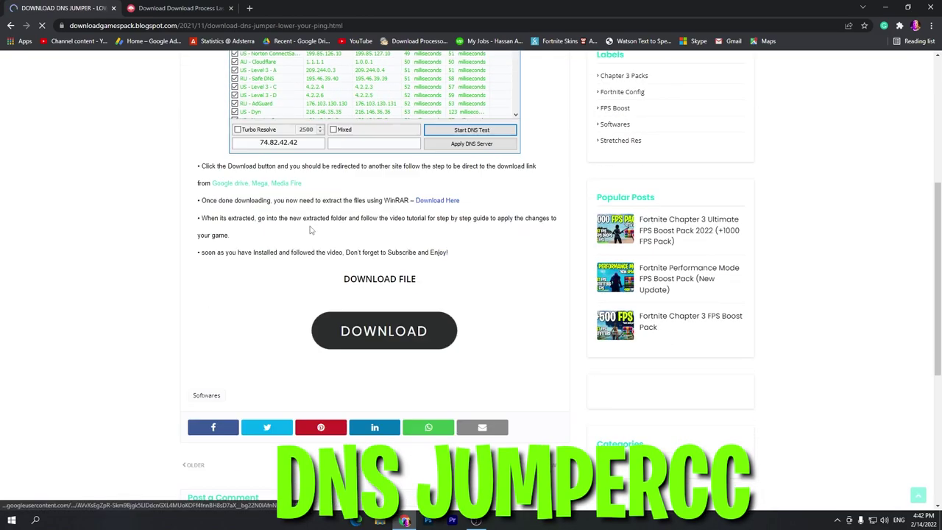
pyautogui.scroll(-1, 310, 230)
pyautogui.click(385, 281)
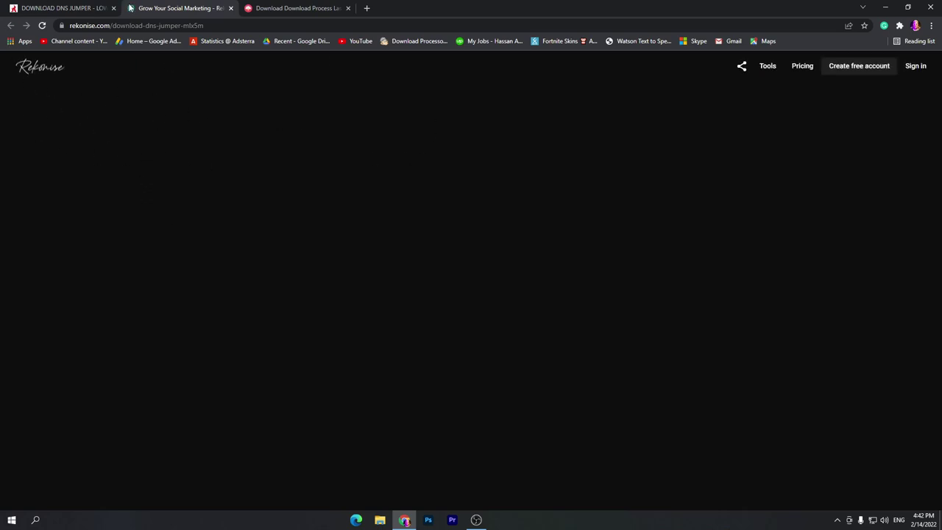
# Complete the Subscribe on YouTube action for Download DNS Jumper and unlock the download link
pyautogui.click(446, 161)
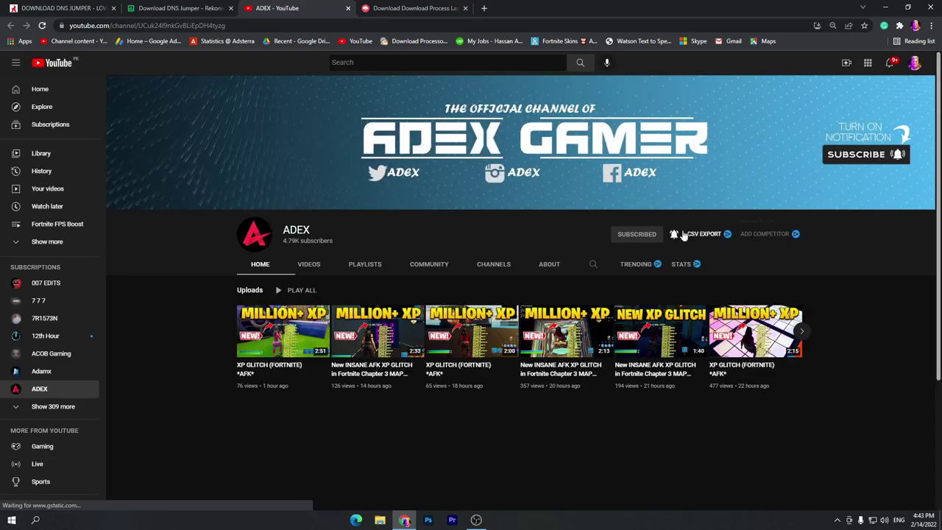
pyautogui.click(186, 6)
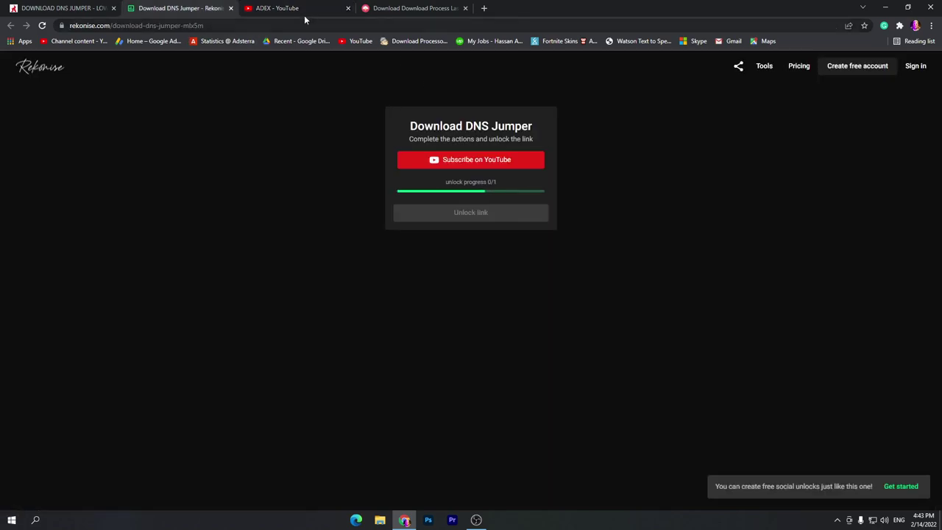
pyautogui.click(348, 9)
pyautogui.click(348, 8)
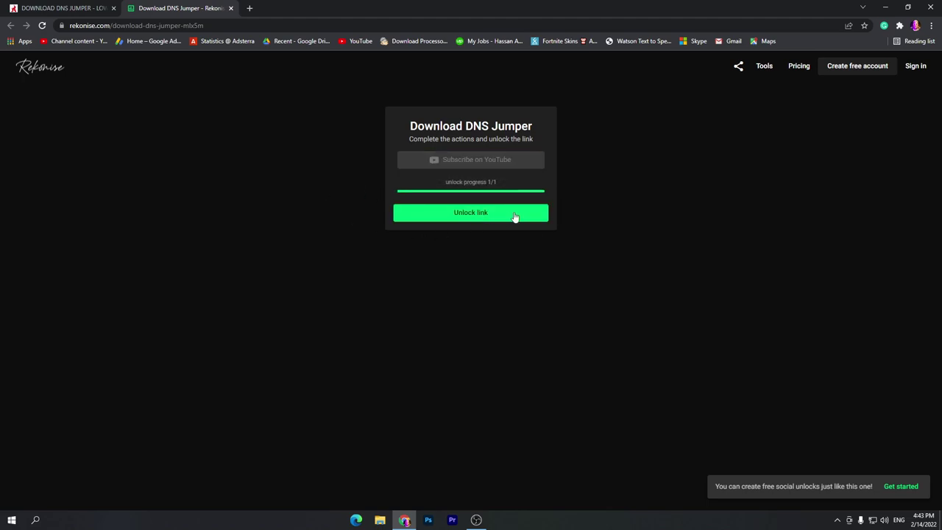
pyautogui.click(456, 213)
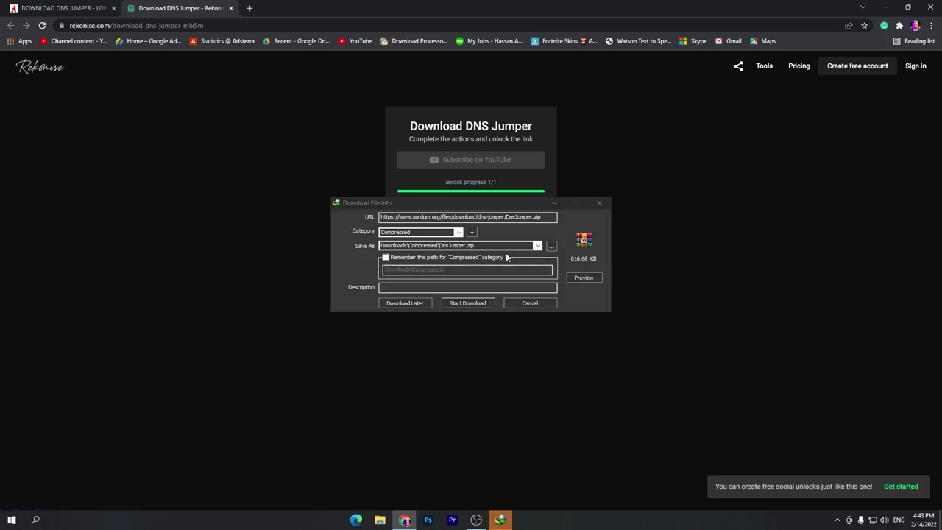
# Download DnsJumper.zip and place the finished file on the desktop
pyautogui.moveTo(431, 207); pyautogui.dragTo(254, 151)
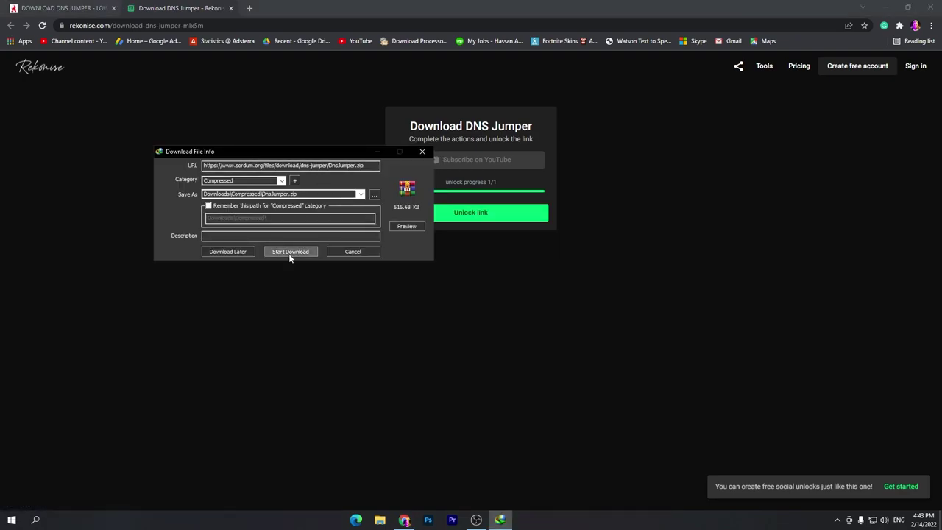
pyautogui.click(290, 253)
pyautogui.click(885, 7)
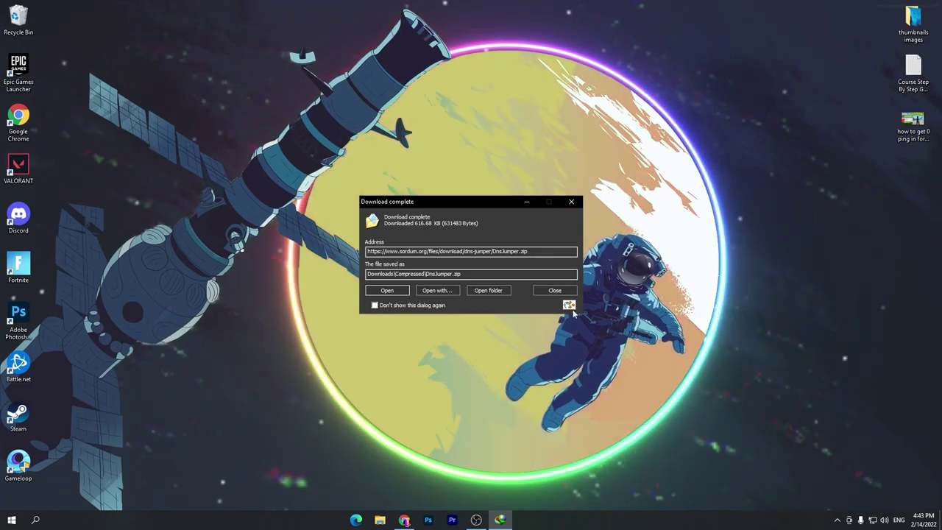
pyautogui.moveTo(568, 304); pyautogui.dragTo(726, 265)
pyautogui.click(571, 201)
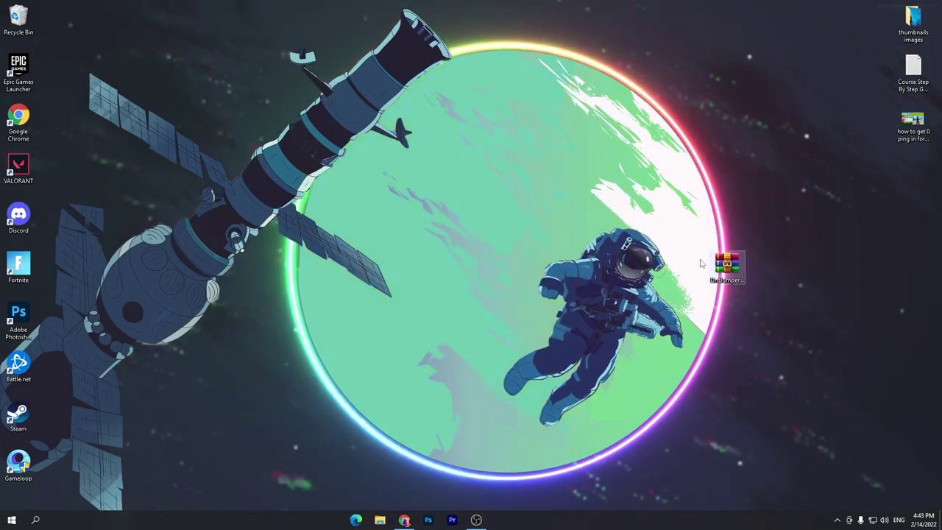
# Extract the DnsJumper folder from the archive to the desktop, beside the zip file
pyautogui.moveTo(727, 263); pyautogui.dragTo(428, 121)
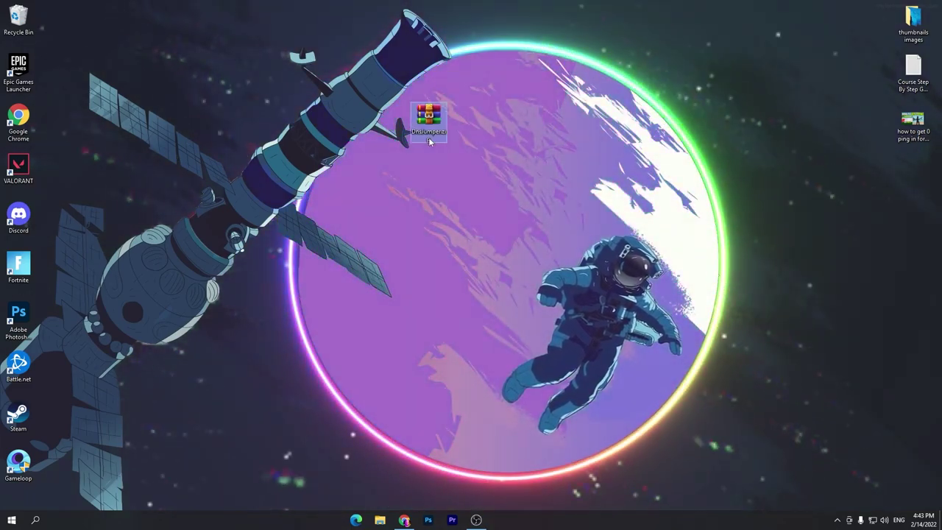
pyautogui.doubleClick(428, 121)
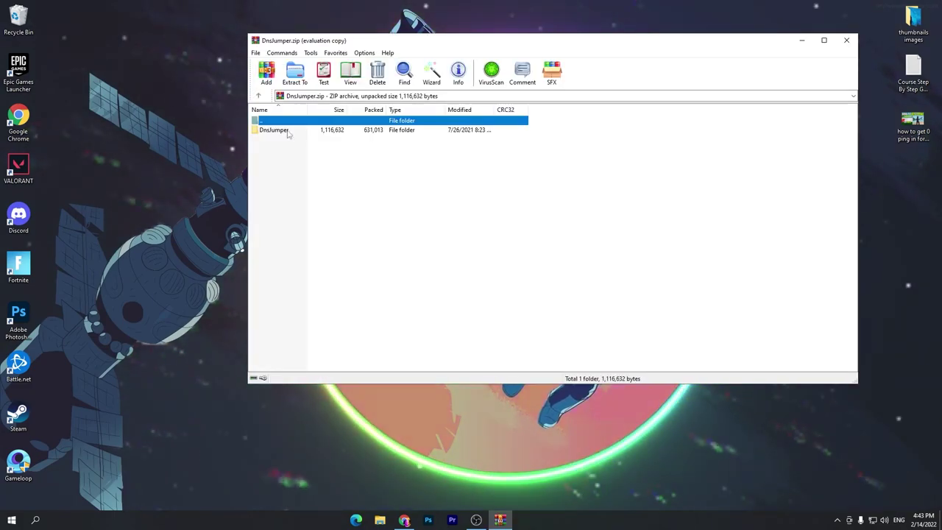
pyautogui.moveTo(842, 204); pyautogui.dragTo(490, 114)
pyautogui.click(846, 40)
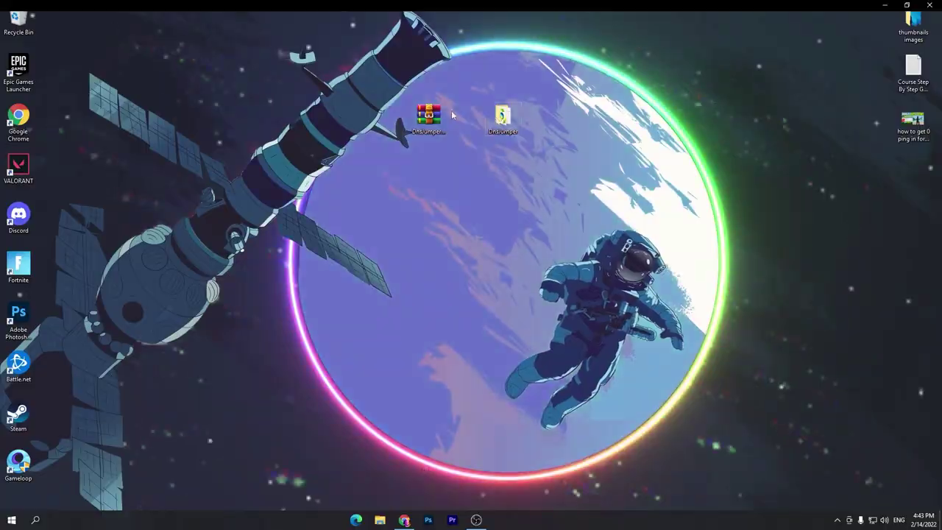
# Open the extracted DnsJumper folder and run DnsJumper.exe, allowing it to start
pyautogui.doubleClick(505, 115)
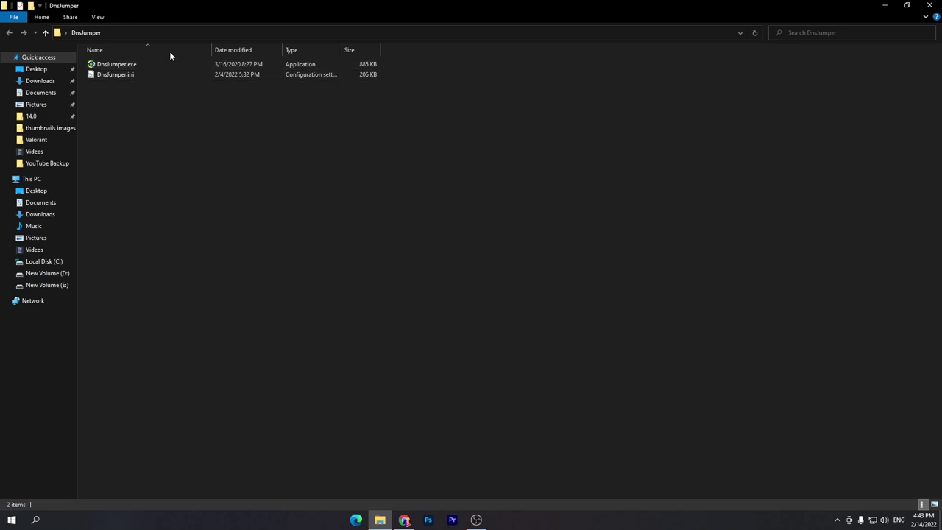
pyautogui.click(117, 67)
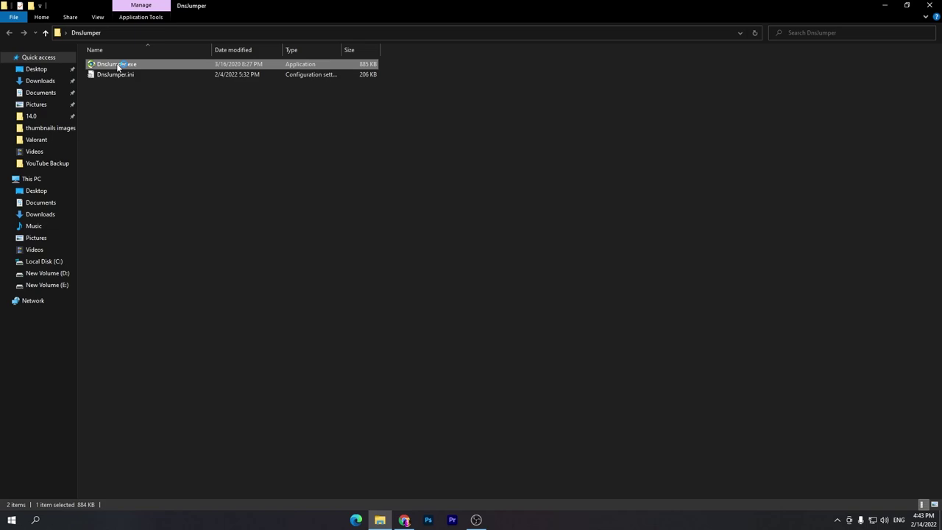
pyautogui.click(405, 339)
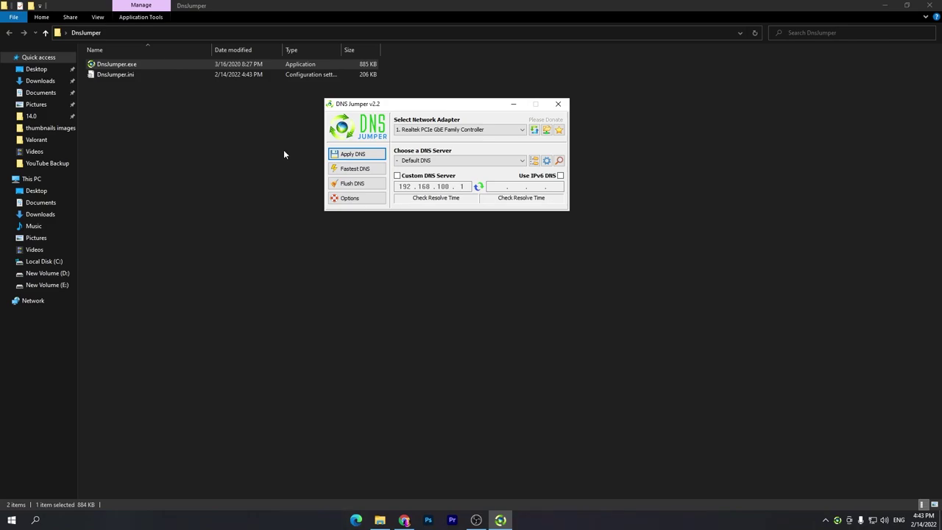
# Review the Fastest DNS server list and run the DNS test on all checked servers
pyautogui.click(359, 169)
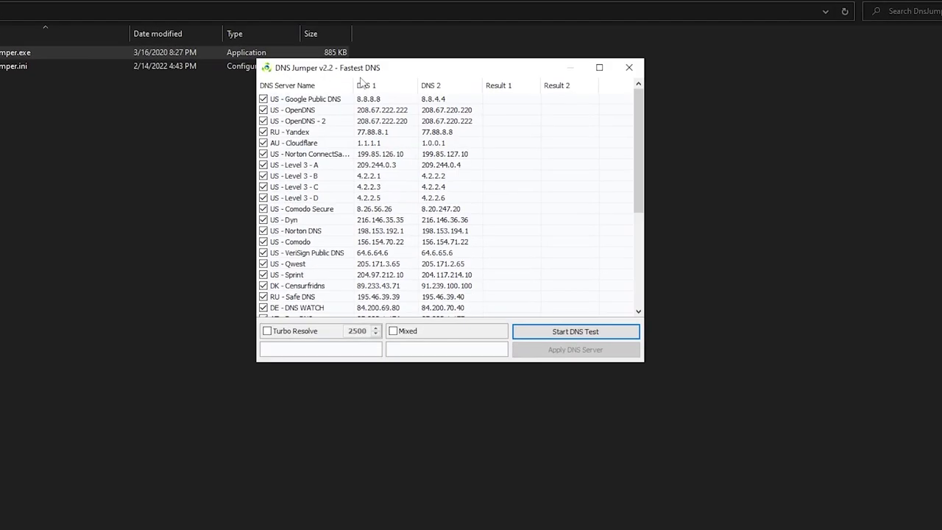
pyautogui.moveTo(638, 103); pyautogui.dragTo(640, 141)
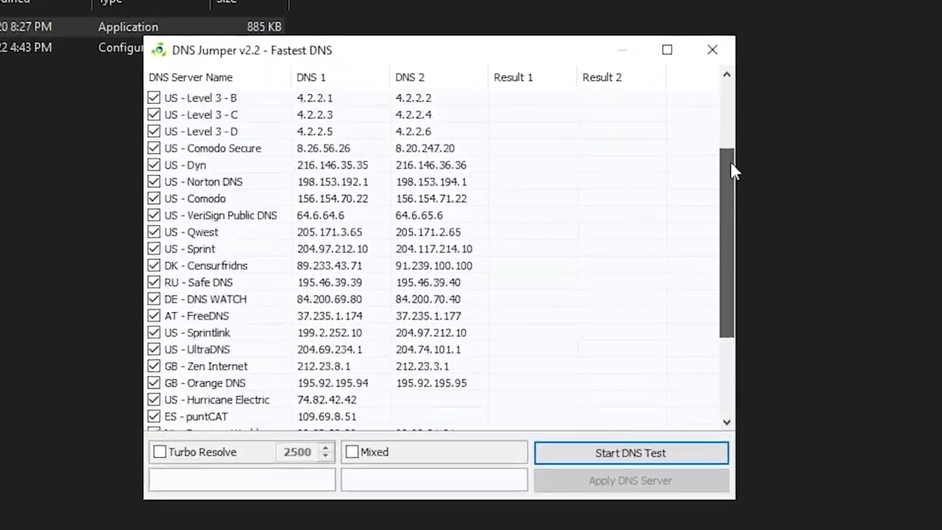
pyautogui.moveTo(732, 169); pyautogui.dragTo(732, 103)
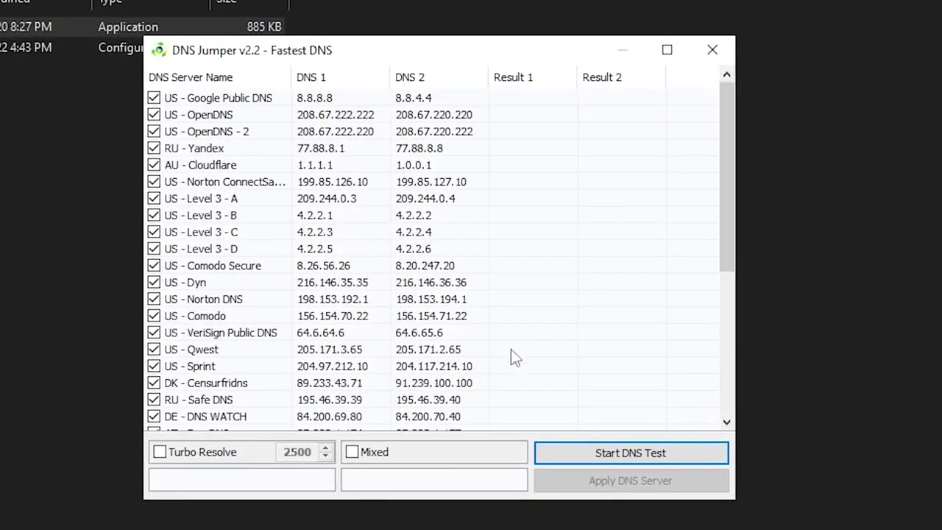
pyautogui.click(622, 456)
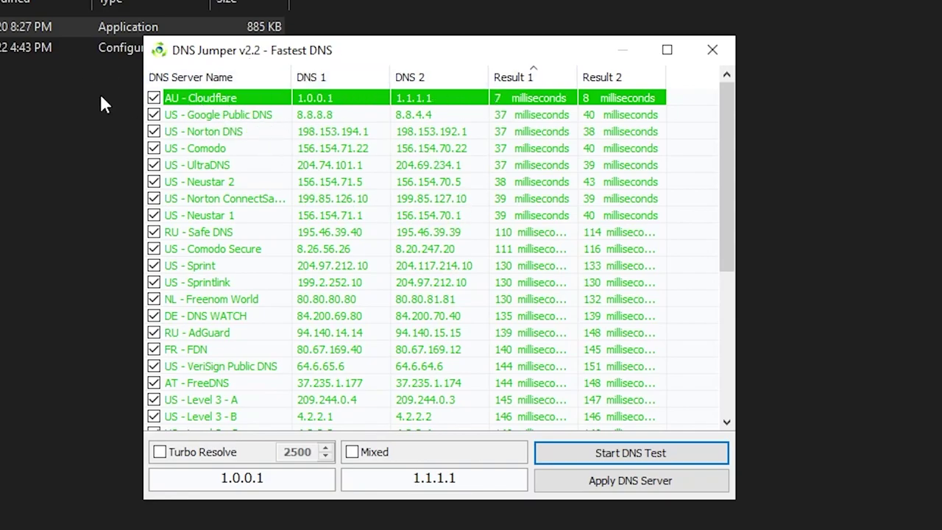
# Apply the AU - Cloudflare DNS server (1.0.0.1 and 1.1.1.1) from the test results
pyautogui.rightClick(217, 98)
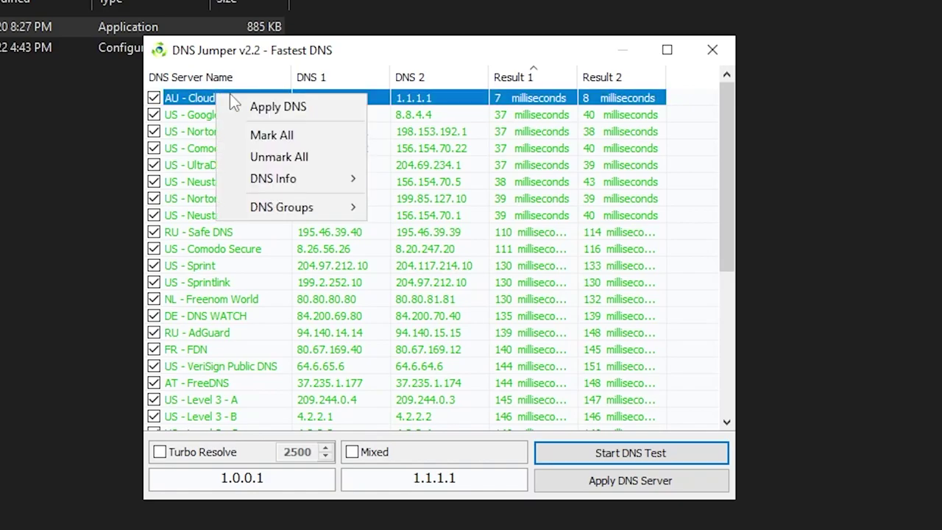
pyautogui.click(281, 107)
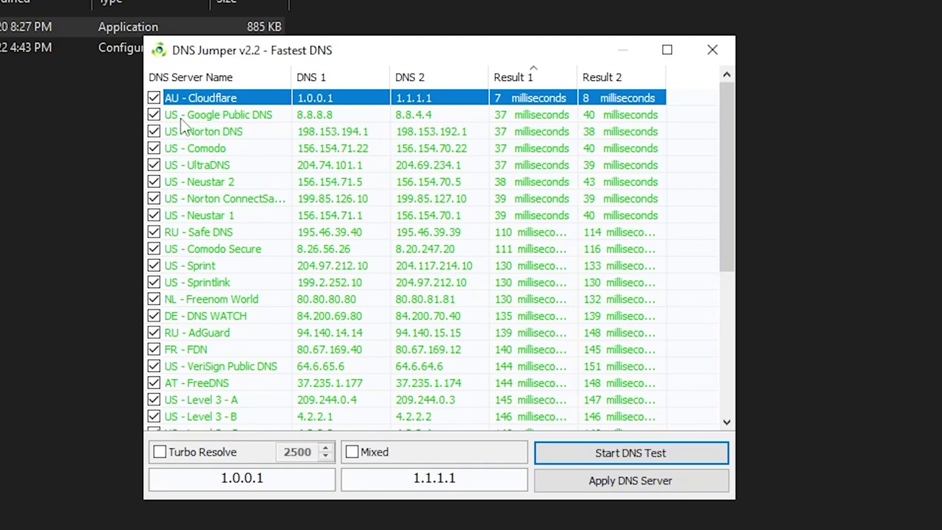
pyautogui.moveTo(502, 53); pyautogui.dragTo(229, 82)
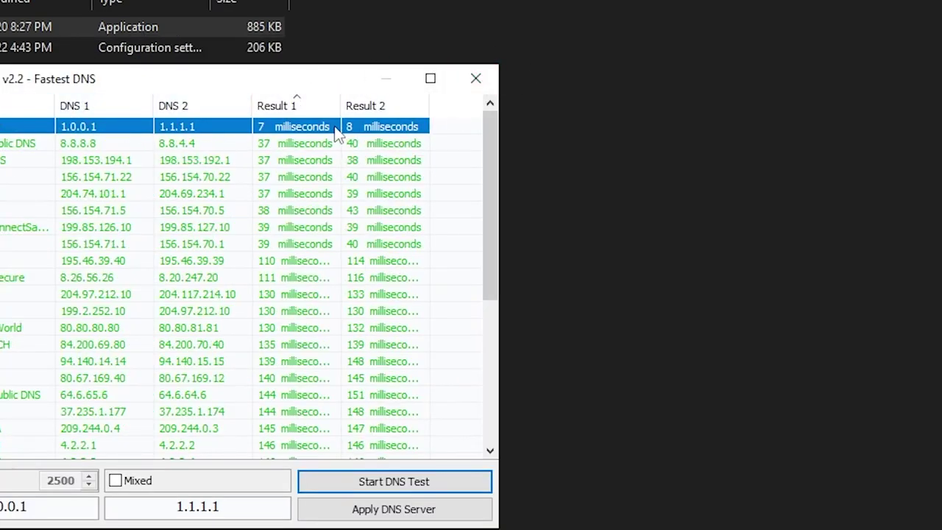
# Close DNS Jumper and move the DnsJumper archive and folder from the desktop to the Recycle Bin
pyautogui.click(475, 78)
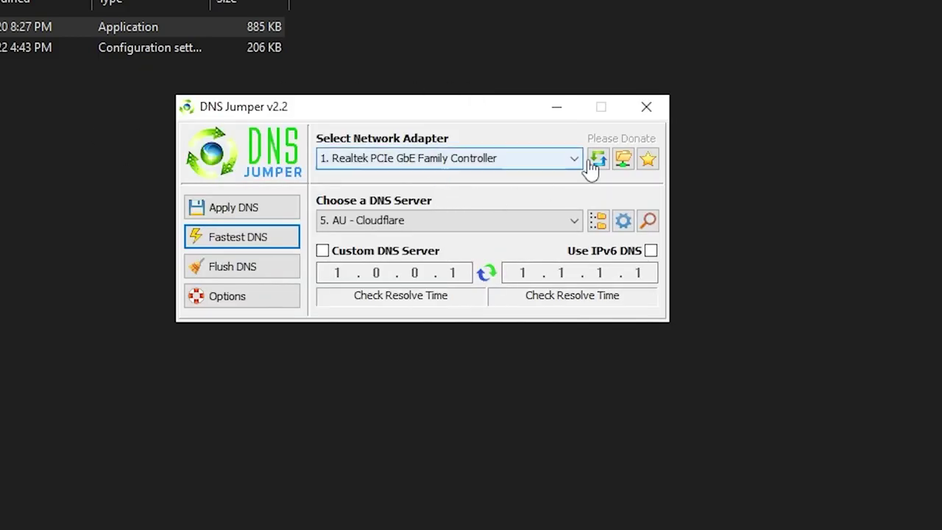
pyautogui.click(645, 108)
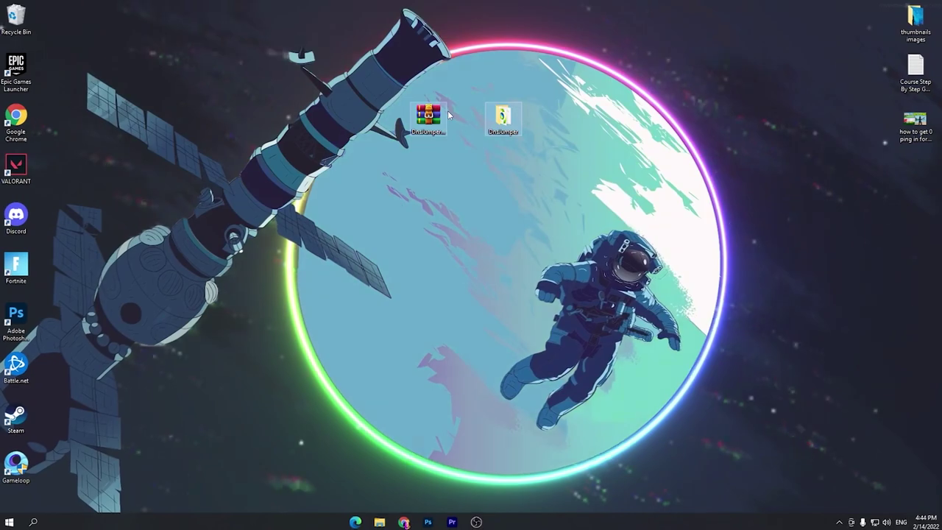
pyautogui.moveTo(444, 114); pyautogui.dragTo(12, 30)
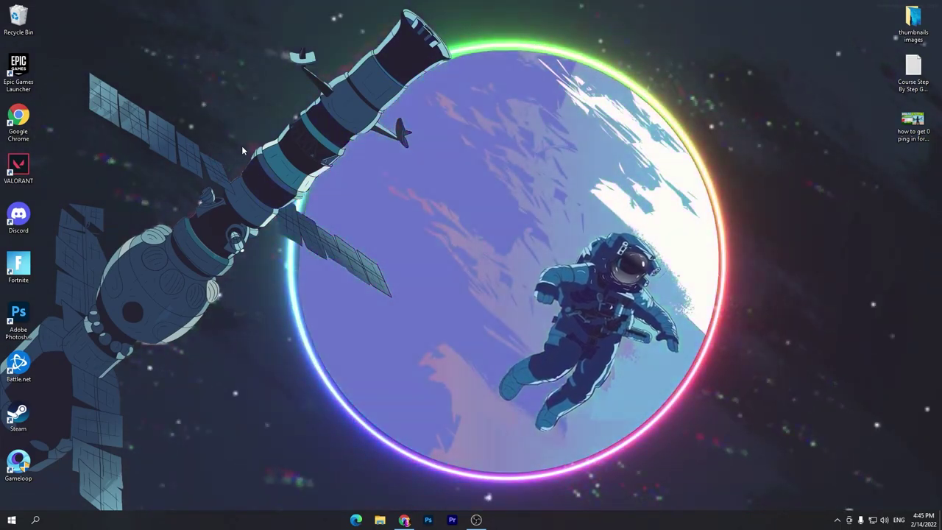
# Search Windows for "de" and open the Delivery Optimization advanced settings in a maximized window
pyautogui.click(11, 519)
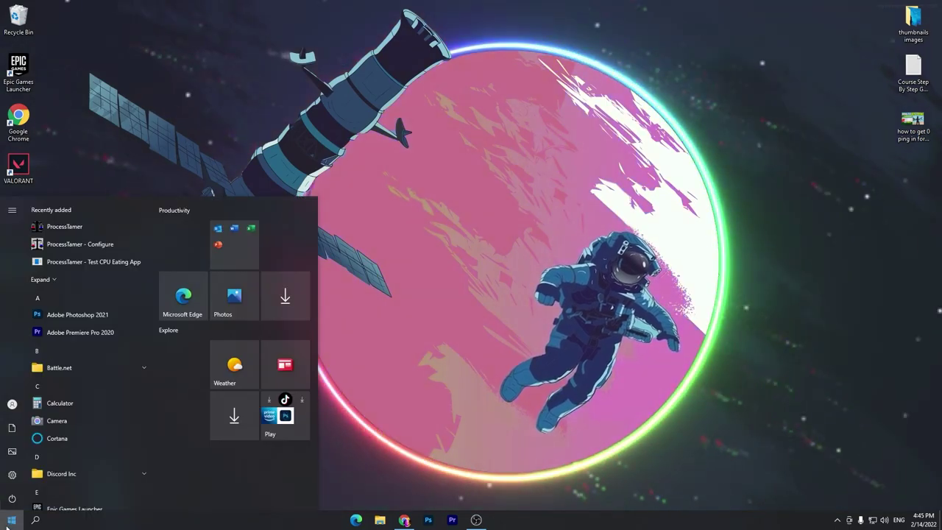
pyautogui.click(34, 519)
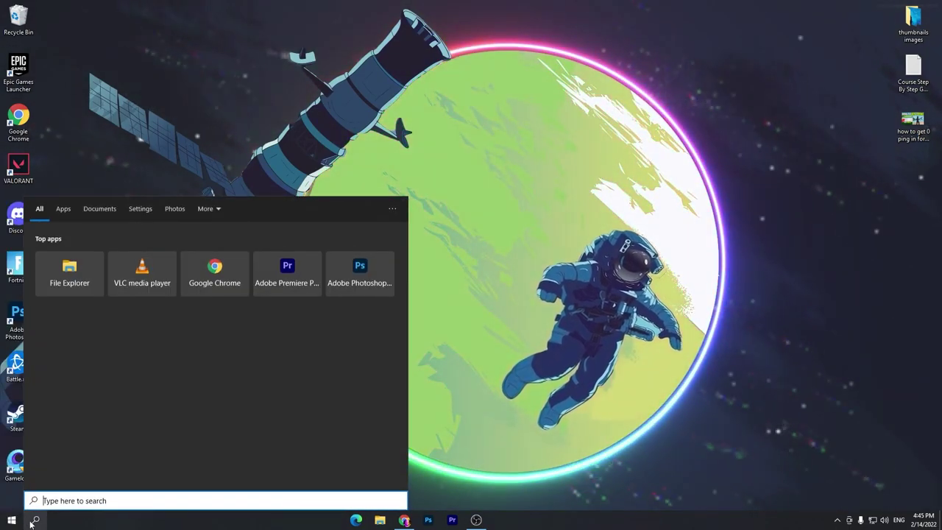
pyautogui.write('de')
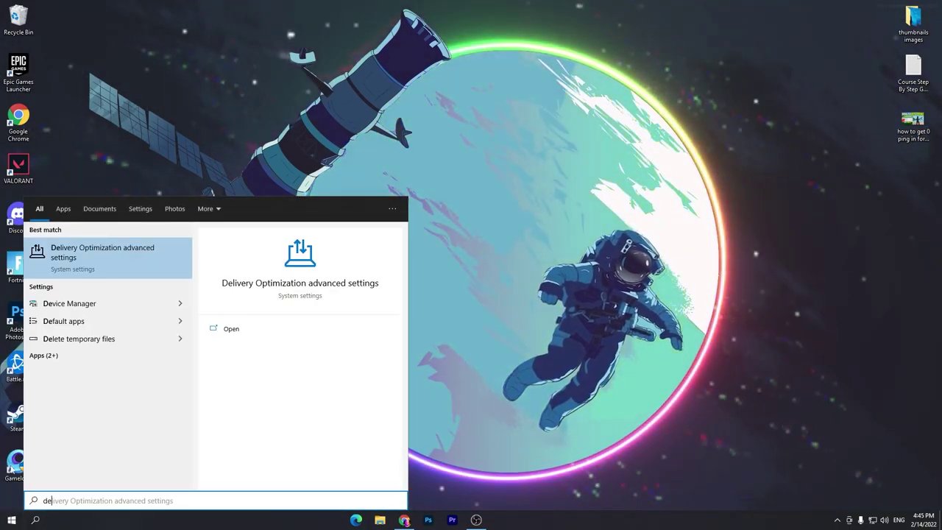
pyautogui.click(87, 265)
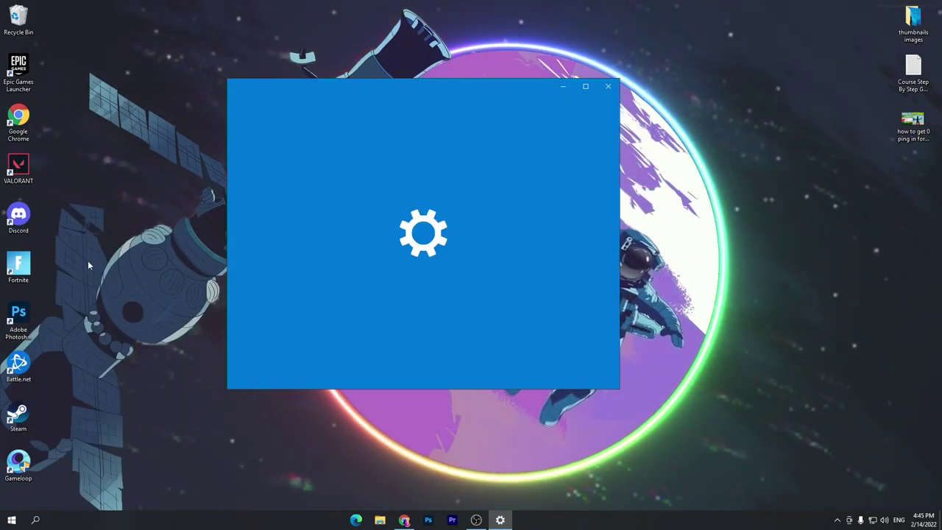
pyautogui.click(585, 86)
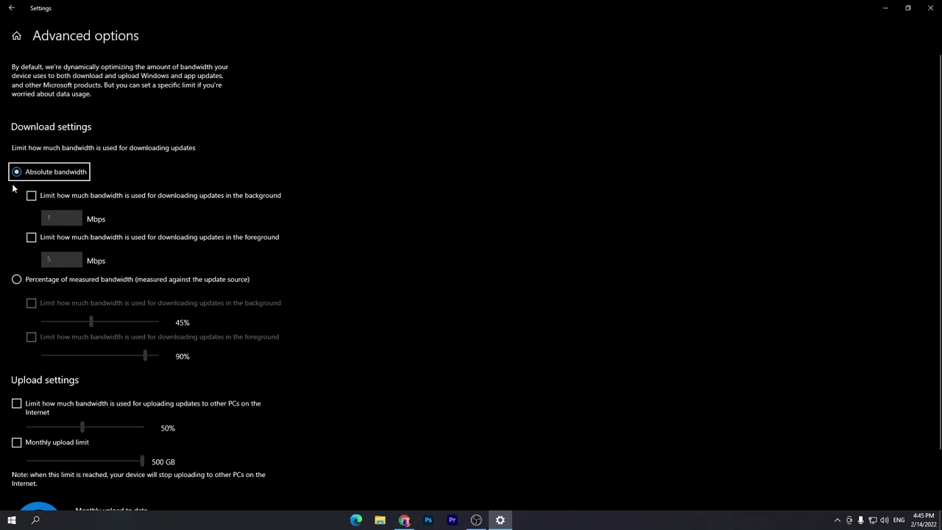
# Limit update downloads by percentage of measured bandwidth, with 5% in the background and 90% in the foreground
pyautogui.click(17, 280)
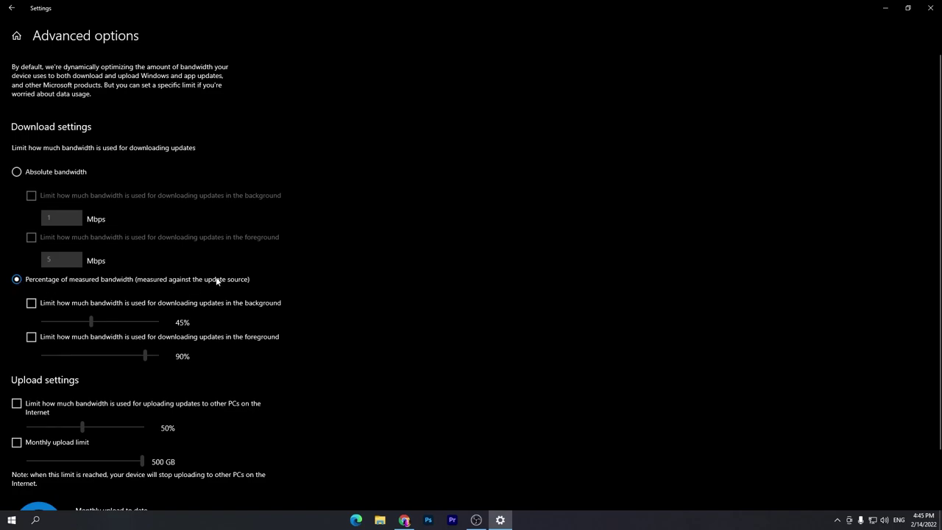
pyautogui.click(32, 303)
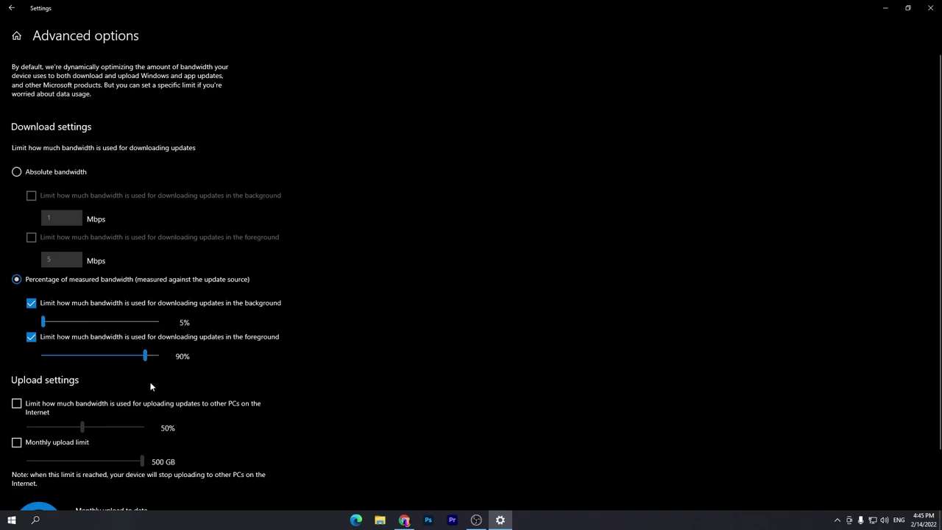
pyautogui.scroll(-2, 215, 341)
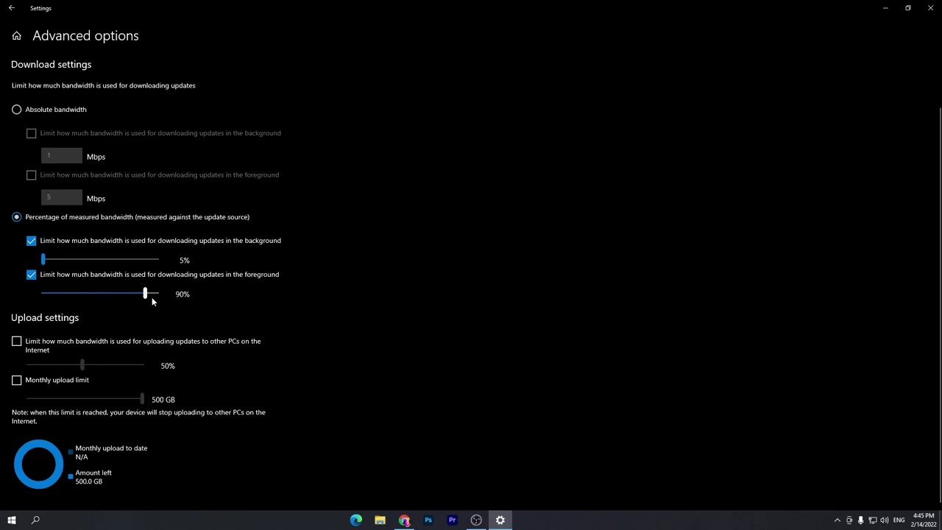
pyautogui.moveTo(144, 295)
pyautogui.mouseDown()
pyautogui.moveTo(157, 294)
pyautogui.moveTo(145, 294)
pyautogui.mouseUp()
# Limit update upload bandwidth to 5% and the monthly upload to 5 GB, and close Settings
pyautogui.click(20, 342)
pyautogui.click(17, 381)
pyautogui.moveTo(80, 366); pyautogui.dragTo(26, 368)
pyautogui.moveTo(142, 399); pyautogui.dragTo(11, 404)
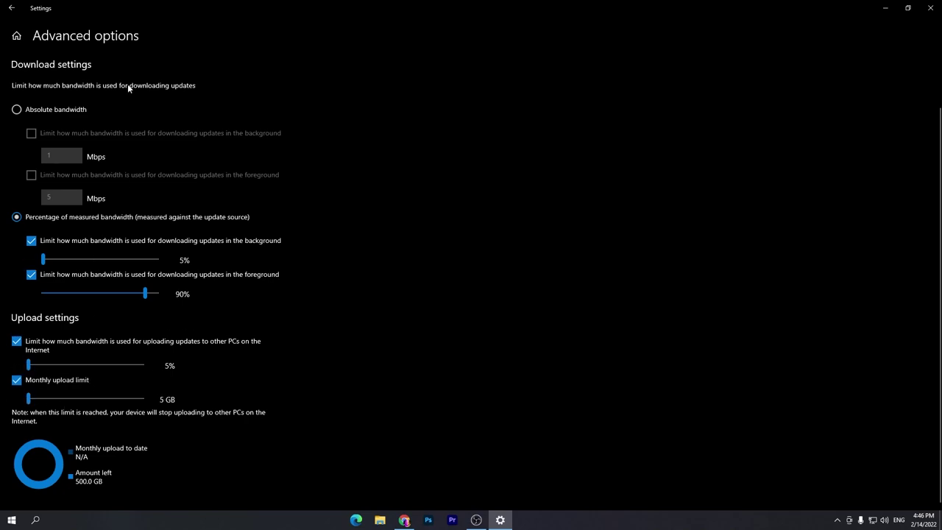
pyautogui.click(930, 7)
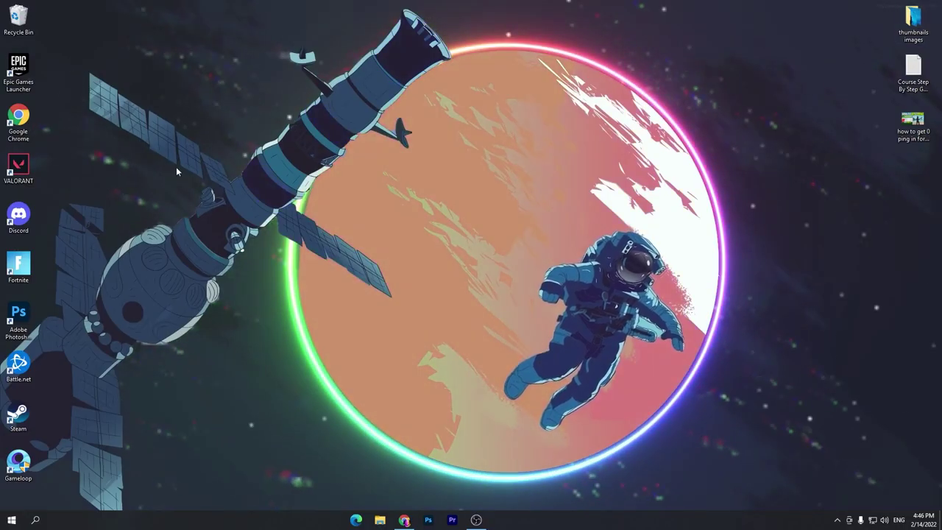